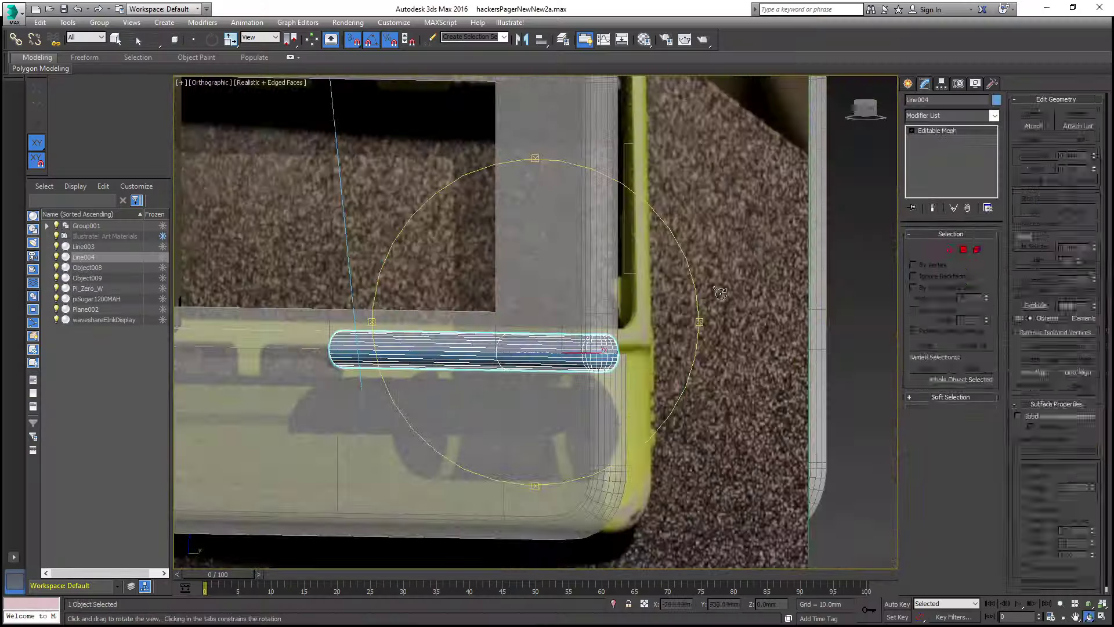
# Select the yellow pager case parts in the side view for OBJ export
pyautogui.click(992, 83)
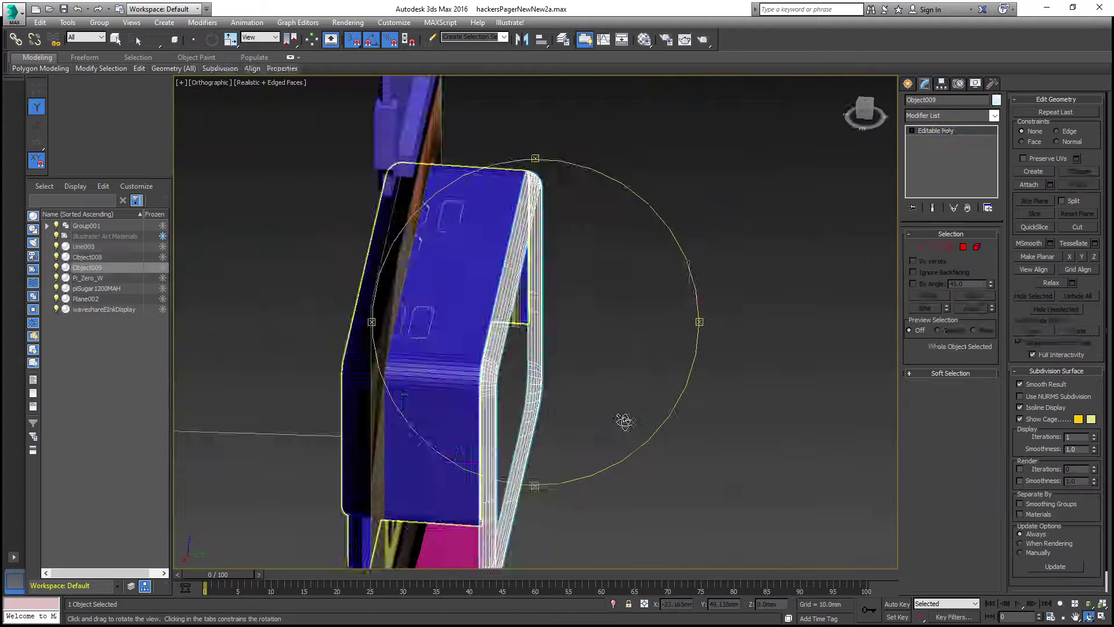
pyautogui.moveTo(469, 392); pyautogui.dragTo(525, 352)
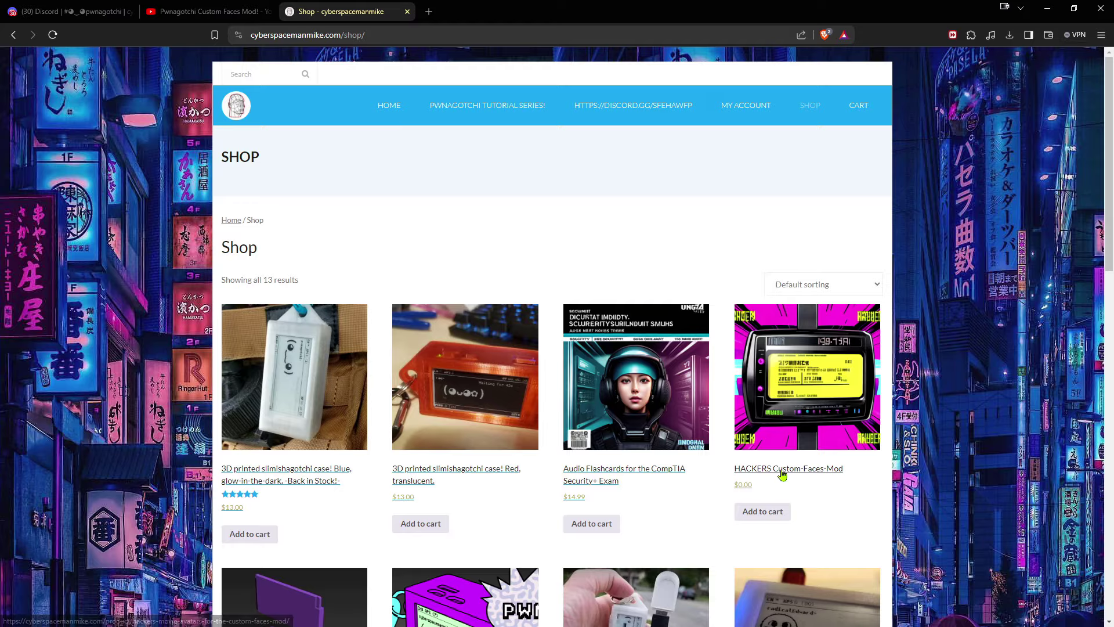
# Open the HACKERS Custom-Faces-Mod product page from the shop listing
pyautogui.click(782, 473)
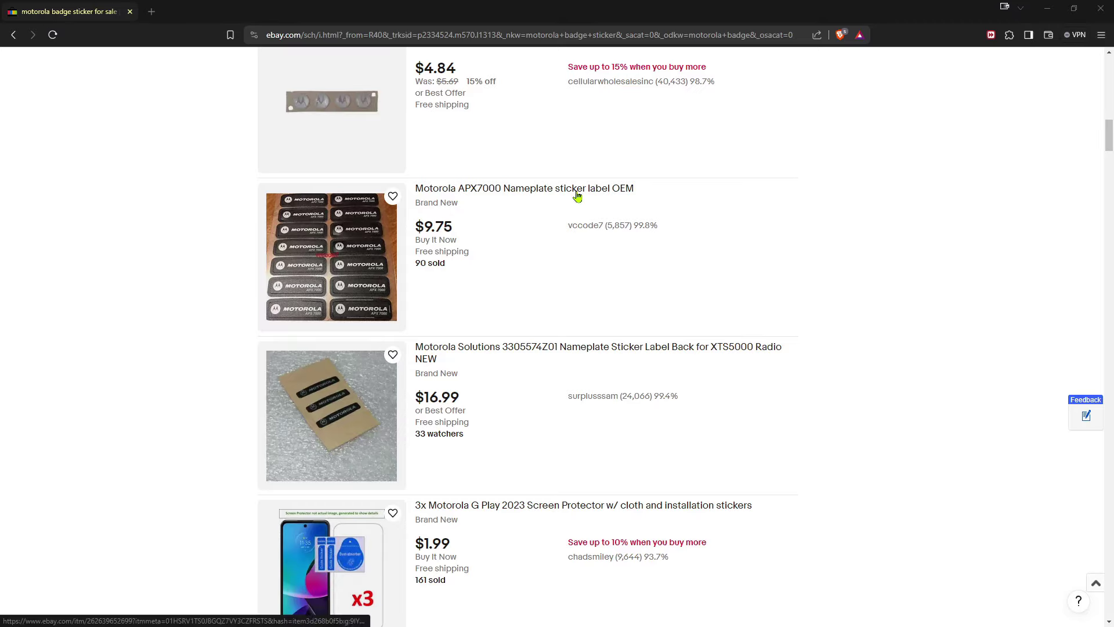
# Review the APX7000 nameplate sticker photos, then export the logo as PNG into hackersPager
pyautogui.click(576, 194)
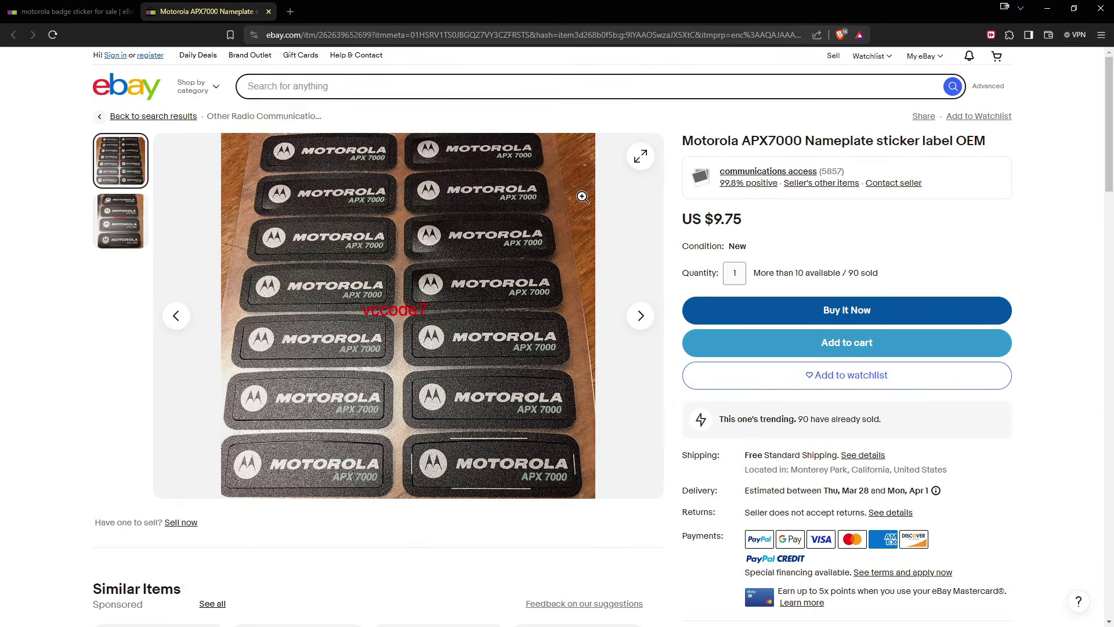
pyautogui.click(638, 316)
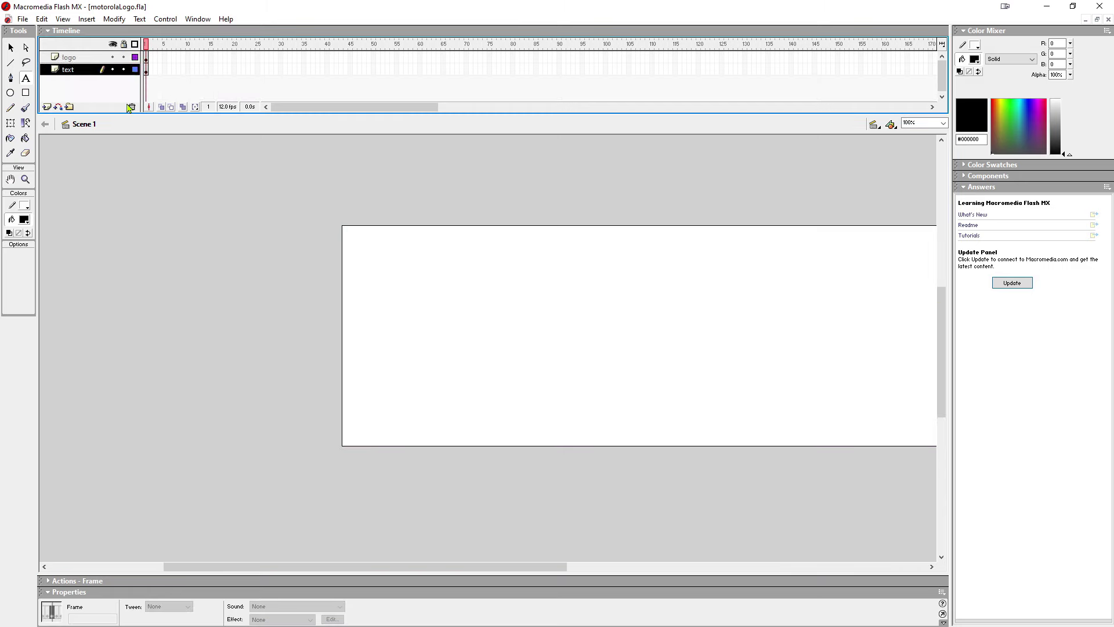
pyautogui.click(23, 18)
pyautogui.click(76, 197)
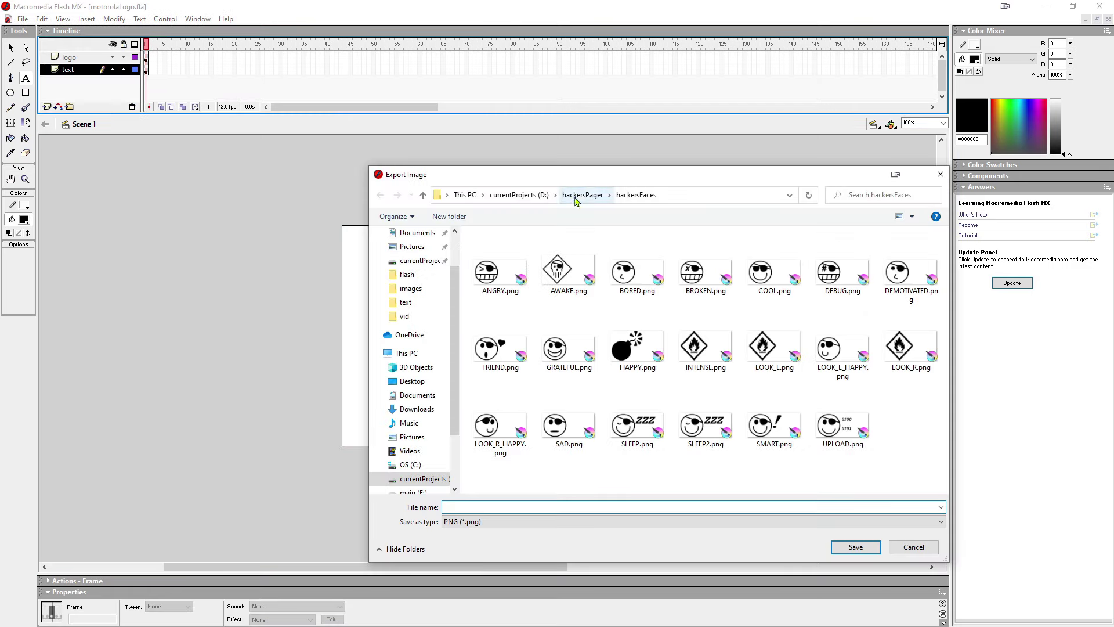
pyautogui.click(583, 194)
pyautogui.click(910, 281)
pyautogui.press('Return')
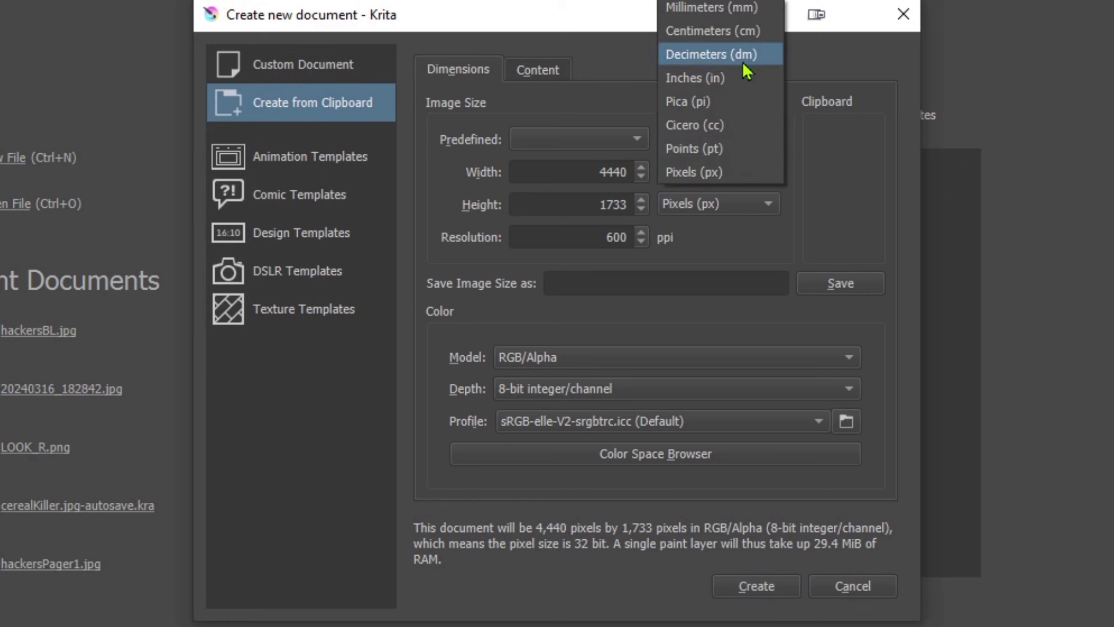
# Create the 40 × 10 mm, 600 ppi badge document and scale the logo to fit
pyautogui.click(711, 8)
pyautogui.scroll(7, 738, 203)
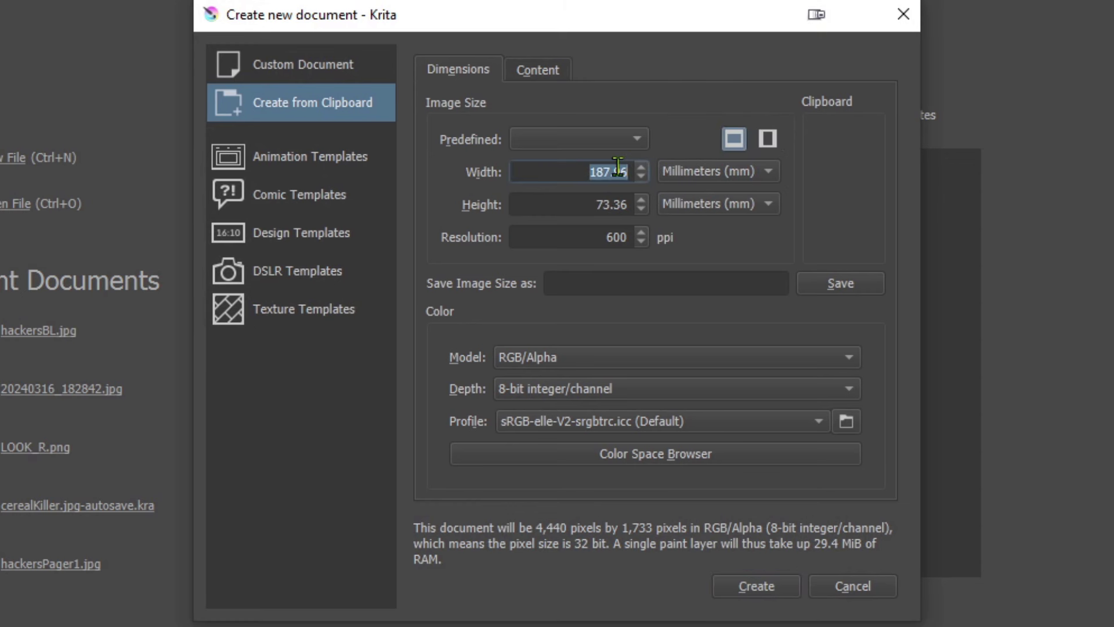
pyautogui.click(753, 585)
pyautogui.hotkey('ctrl', 't')
pyautogui.moveTo(360, 256); pyautogui.dragTo(182, 169)
# Make a full-logo document from the clipboard and paste the logo into the large black document
pyautogui.hotkey('ctrl', 'n')
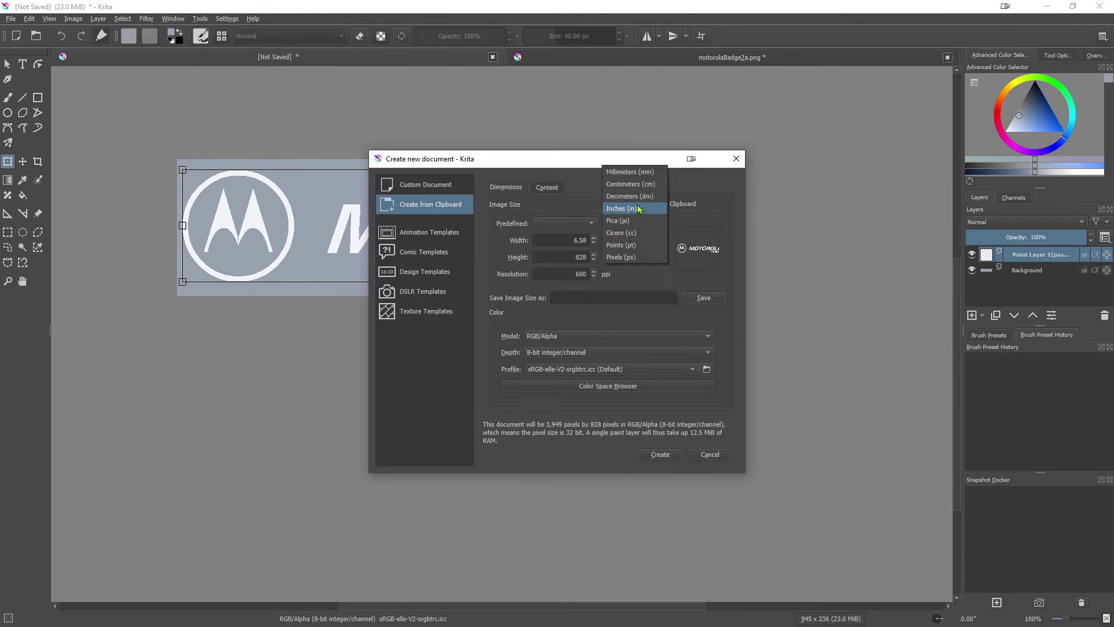
pyautogui.click(660, 455)
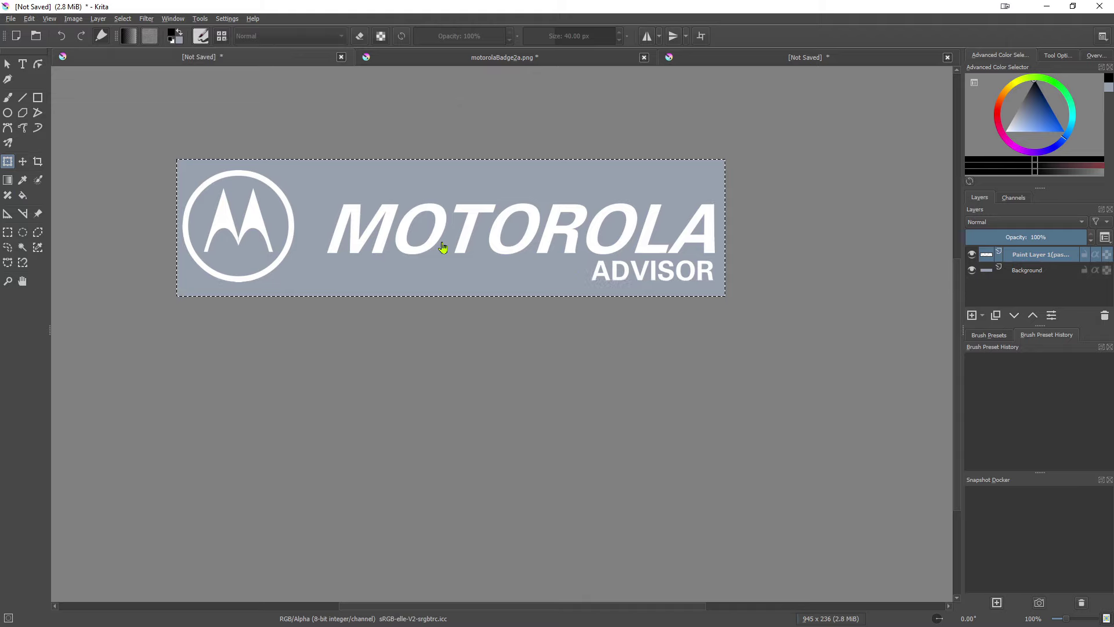
pyautogui.hotkey('ctrl', 'x')
pyautogui.hotkey('ctrl', 'Tab')
pyautogui.hotkey('ctrl', 'v')
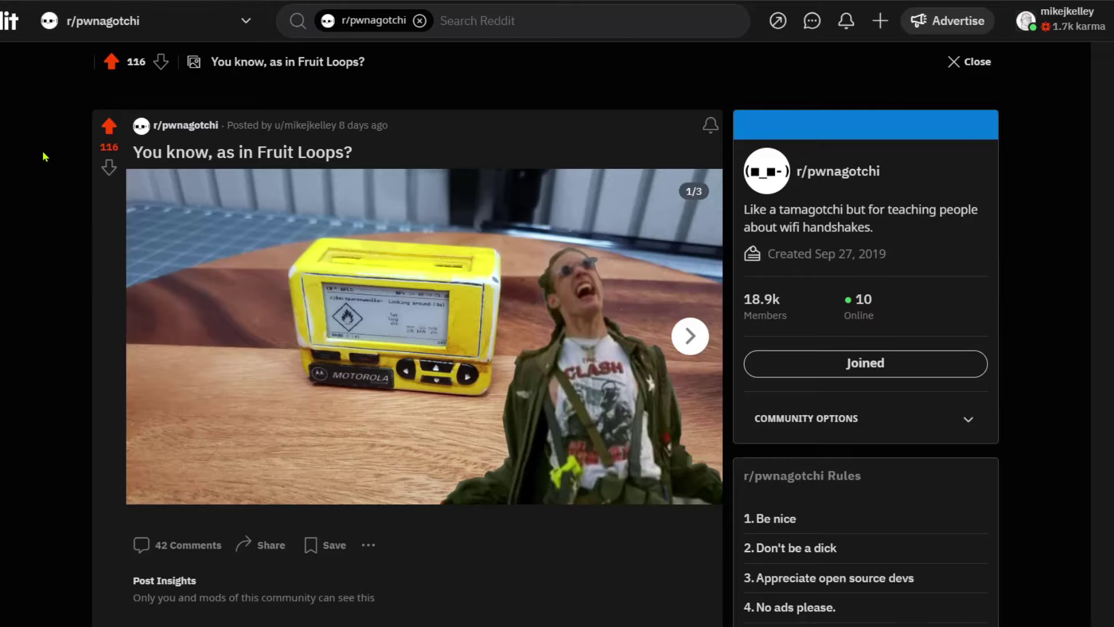
# Scroll through the comments on the 'You know, as in Fruit Loops?' pager post
pyautogui.scroll(-20, 43, 151)
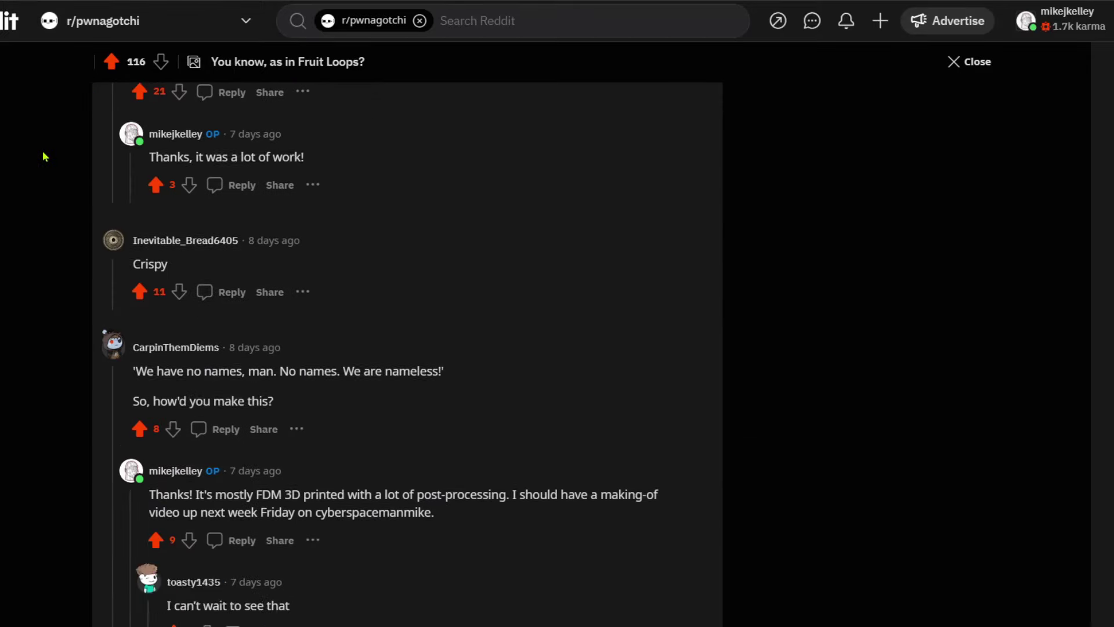
pyautogui.scroll(-20, 42, 152)
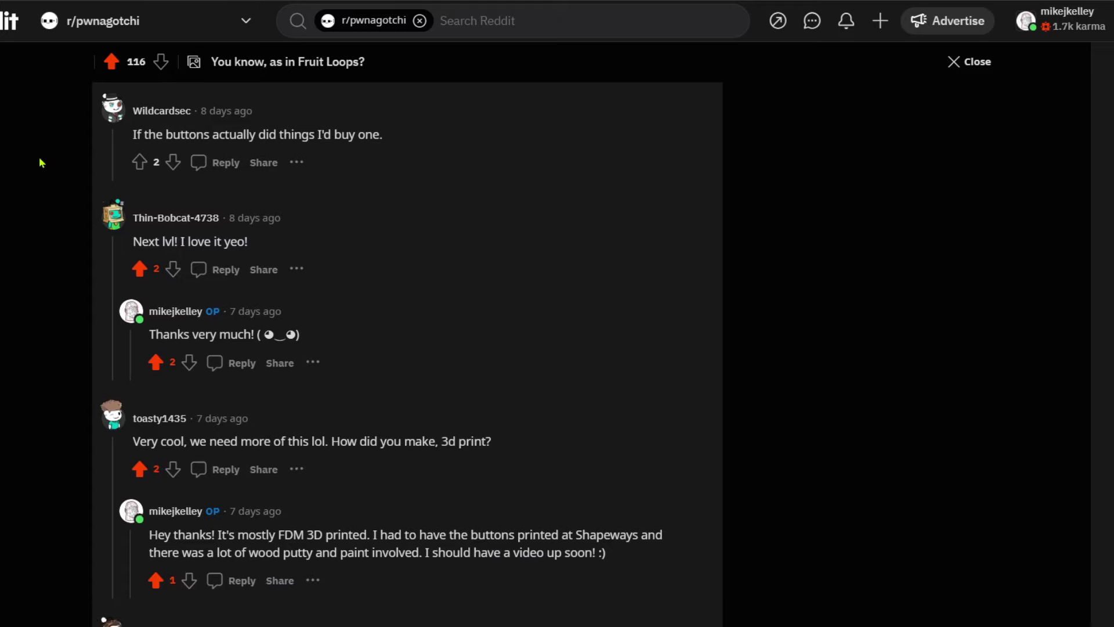
# Scroll the crowdfund page past the $1, $5 and $29 tiers to Donate Now
pyautogui.scroll(-15, 41, 162)
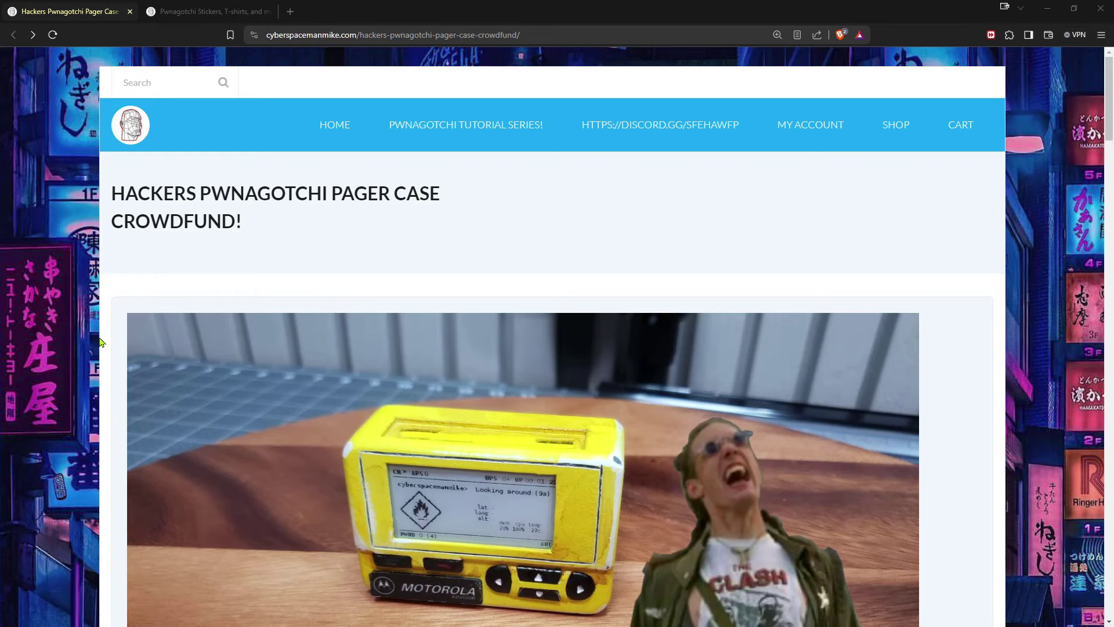
pyautogui.scroll(-8, 100, 342)
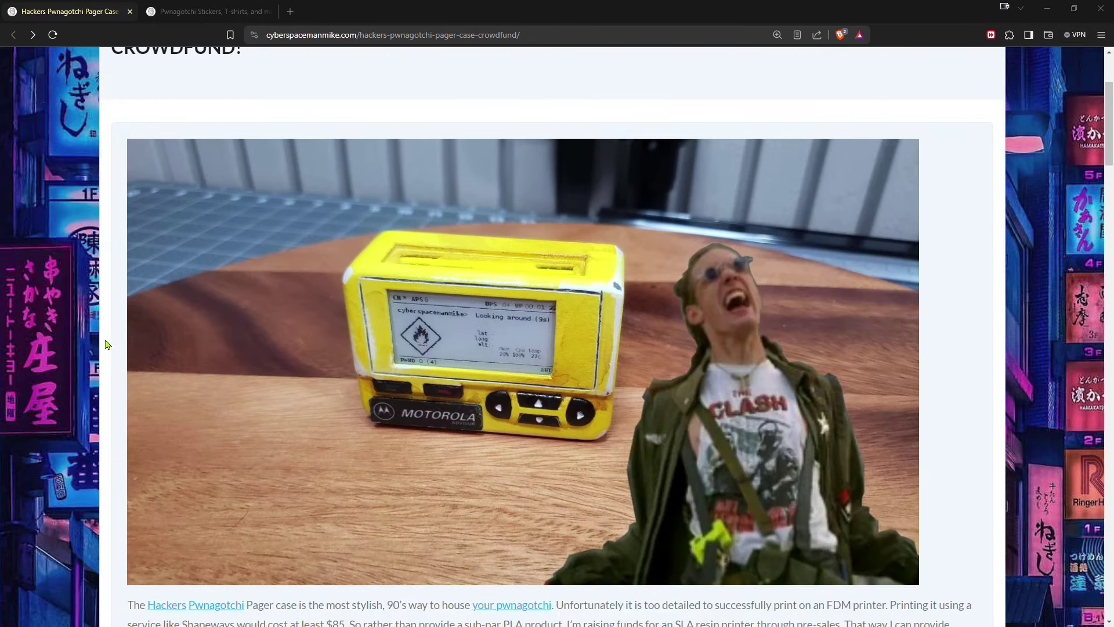
pyautogui.scroll(-4, 105, 344)
pyautogui.scroll(-3, 106, 345)
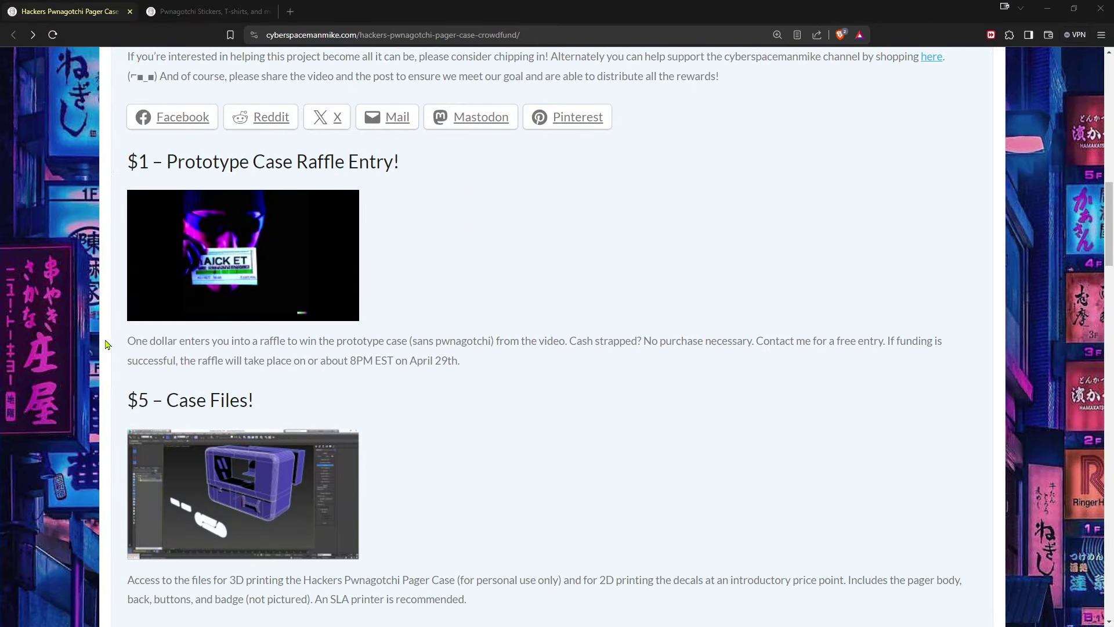
pyautogui.scroll(-4, 106, 345)
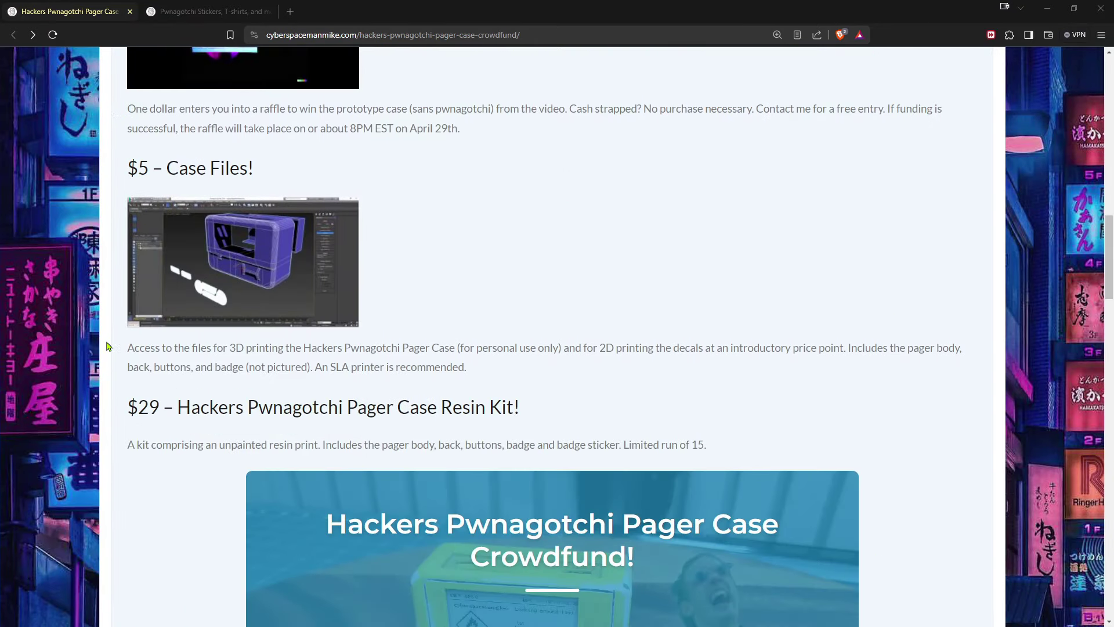
pyautogui.scroll(-10, 106, 346)
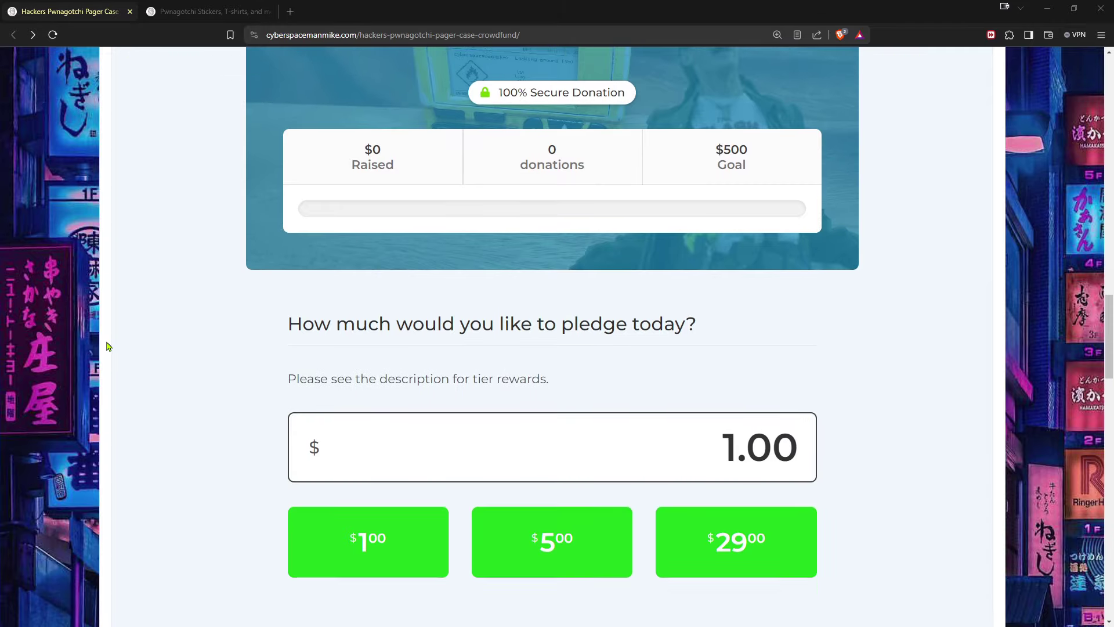
pyautogui.scroll(-5, 106, 346)
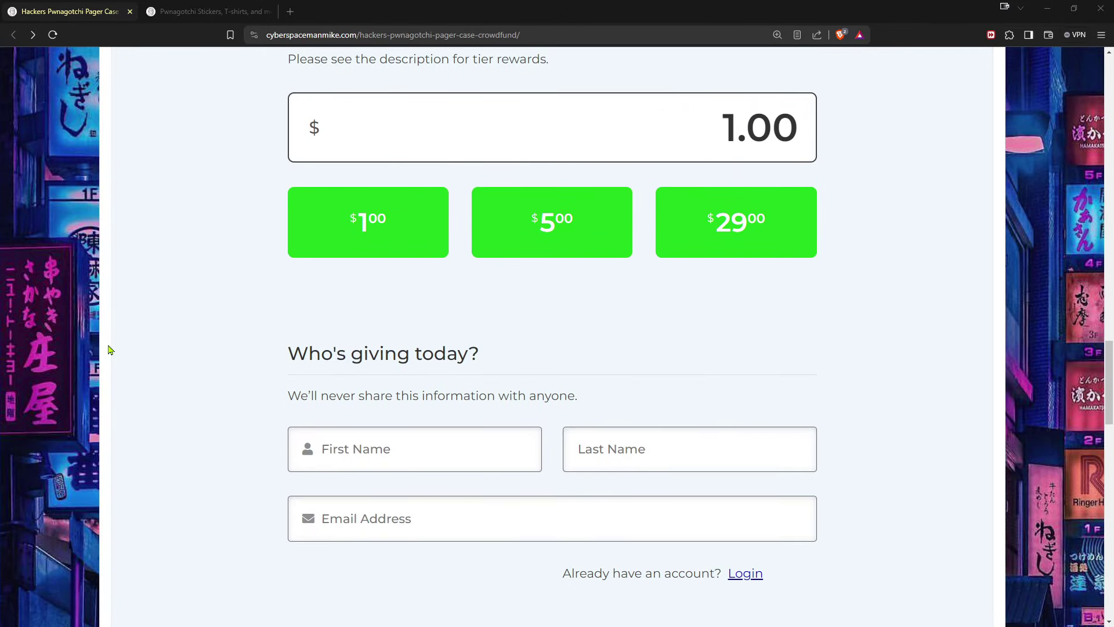
pyautogui.scroll(-9, 111, 349)
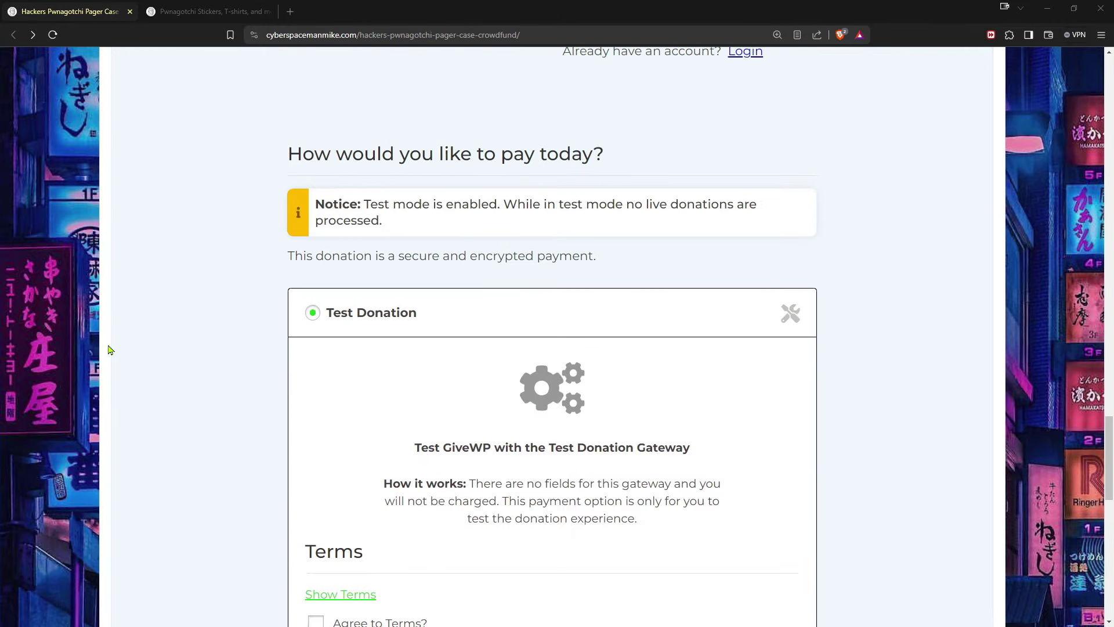
pyautogui.scroll(-9, 111, 349)
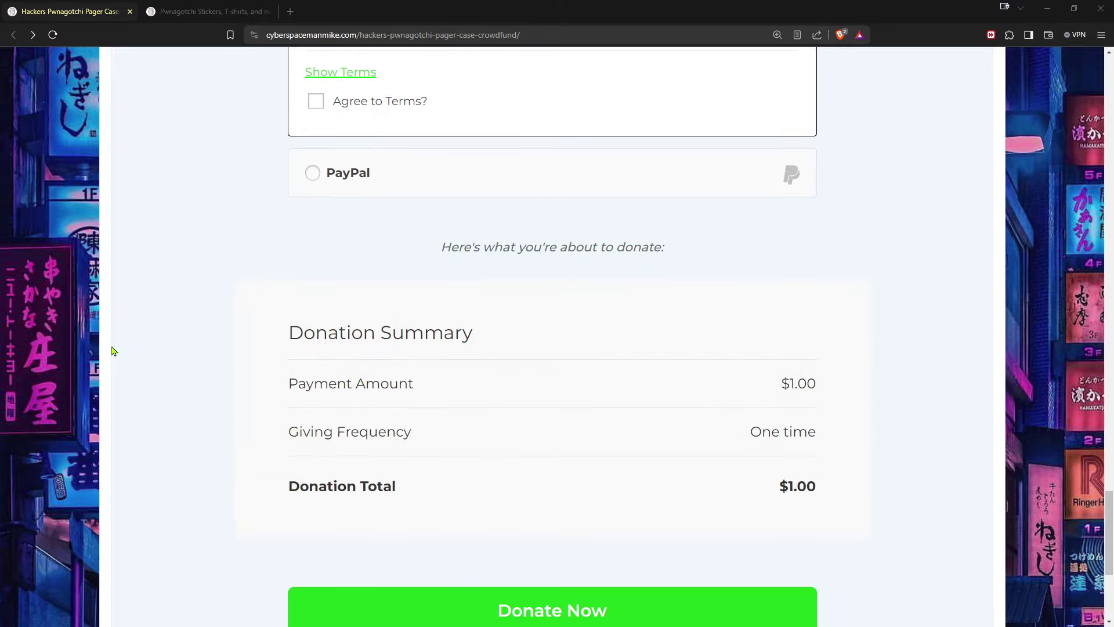